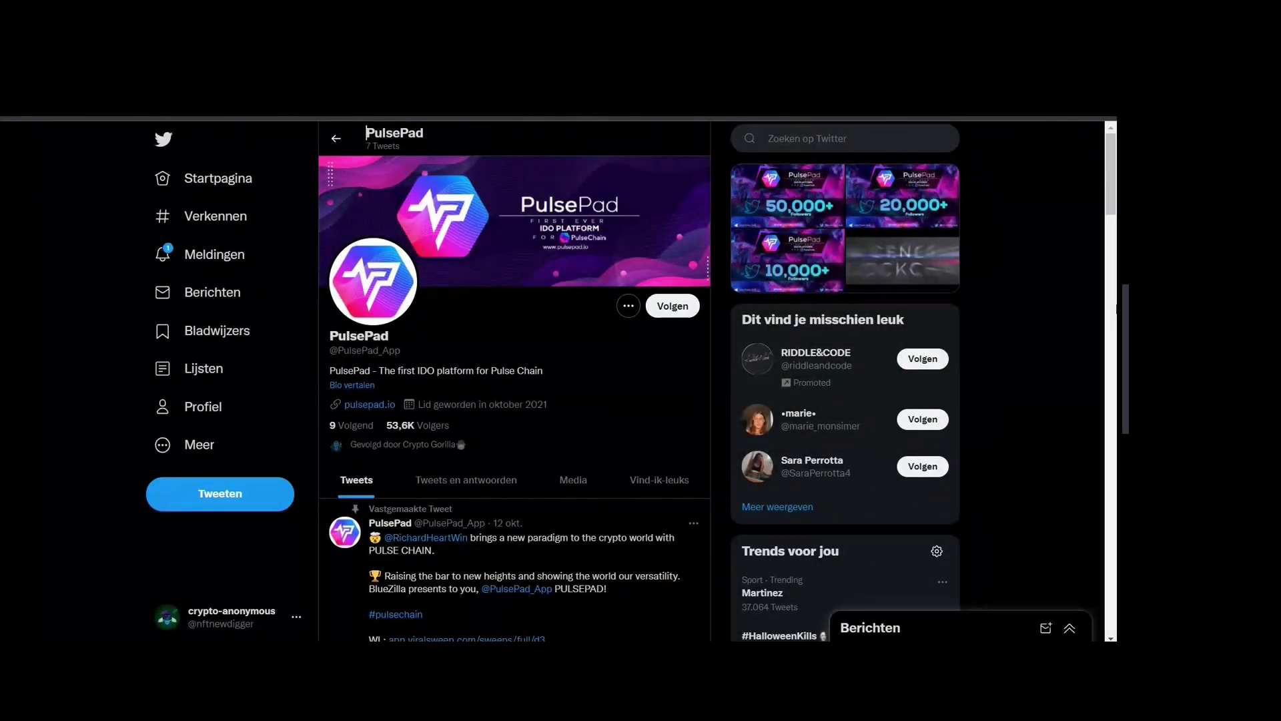
scroll(366, 132, down, 2)
scroll(367, 133, down, 2)
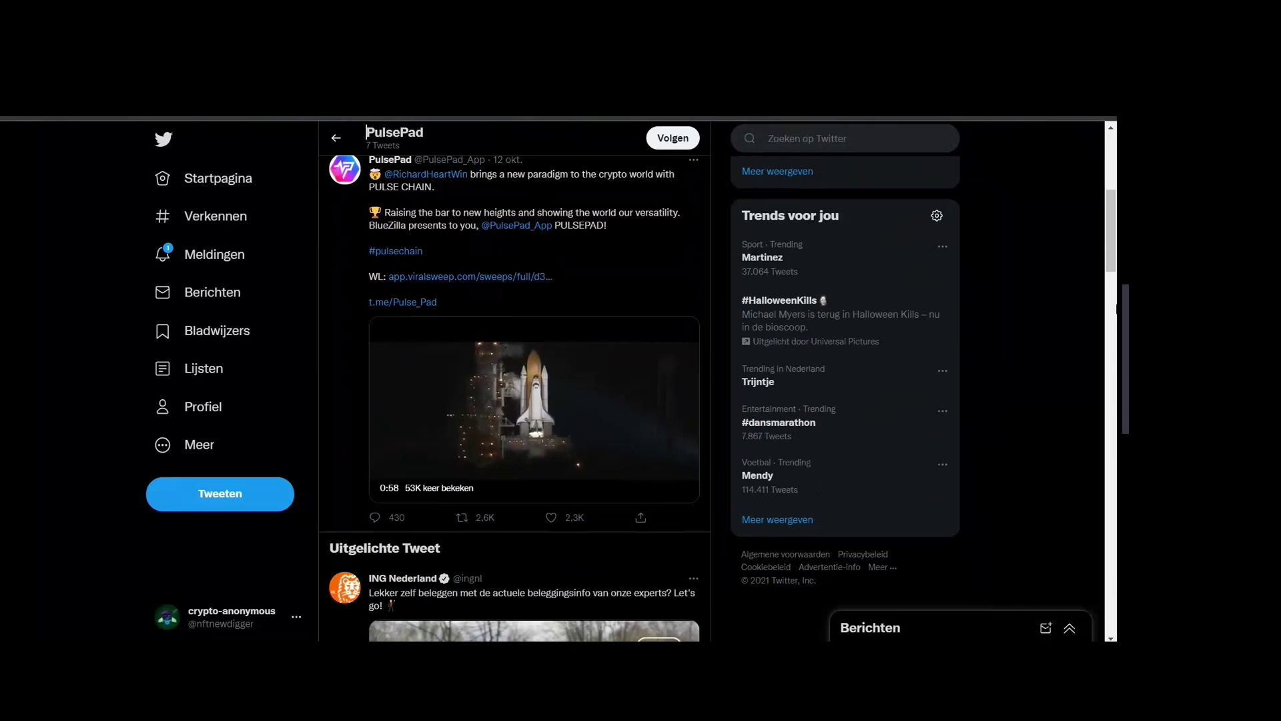
scroll(514, 400, down, 2)
scroll(515, 400, up, 2)
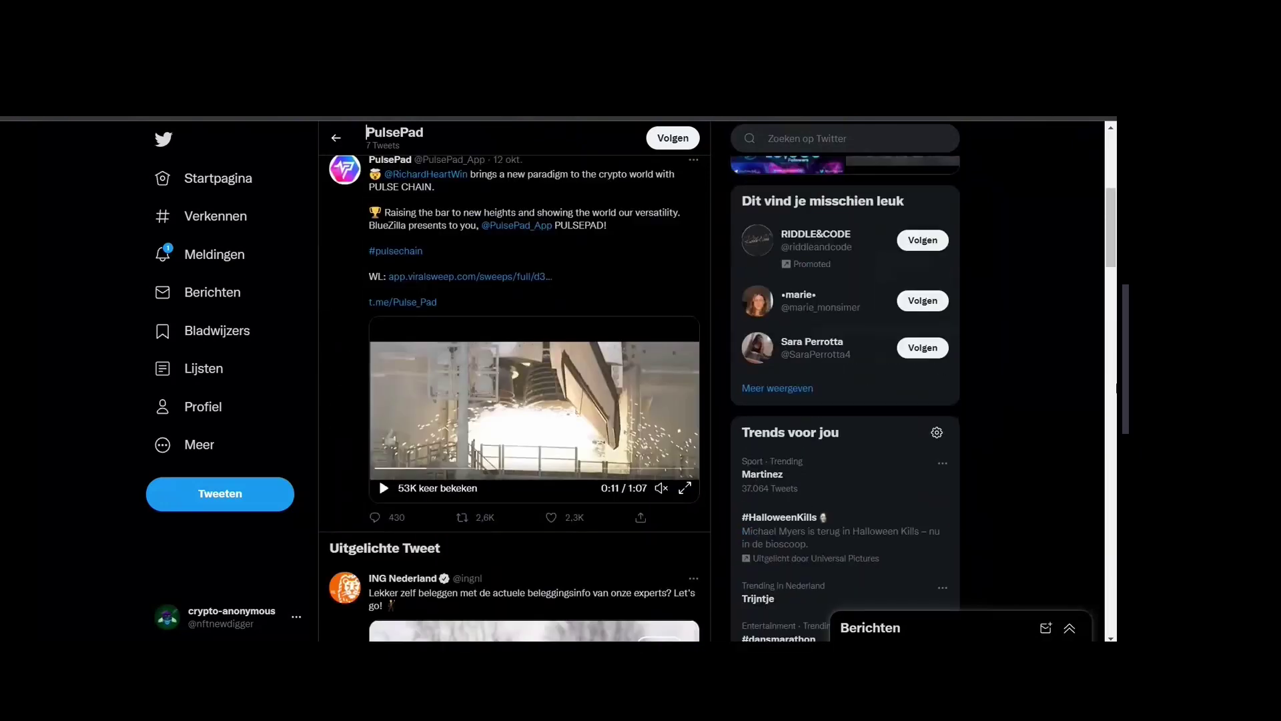
scroll(445, 291, up, 1)
scroll(445, 292, up, 2)
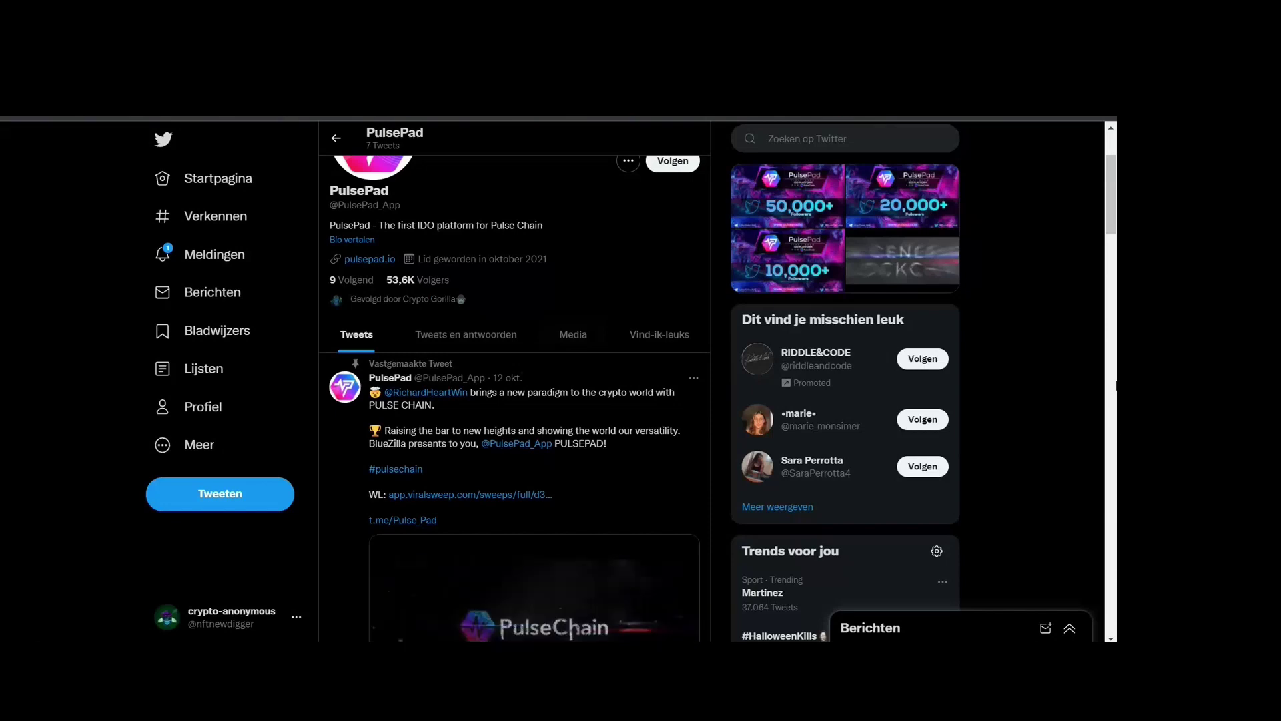
scroll(367, 133, down, 1)
scroll(367, 132, down, 1)
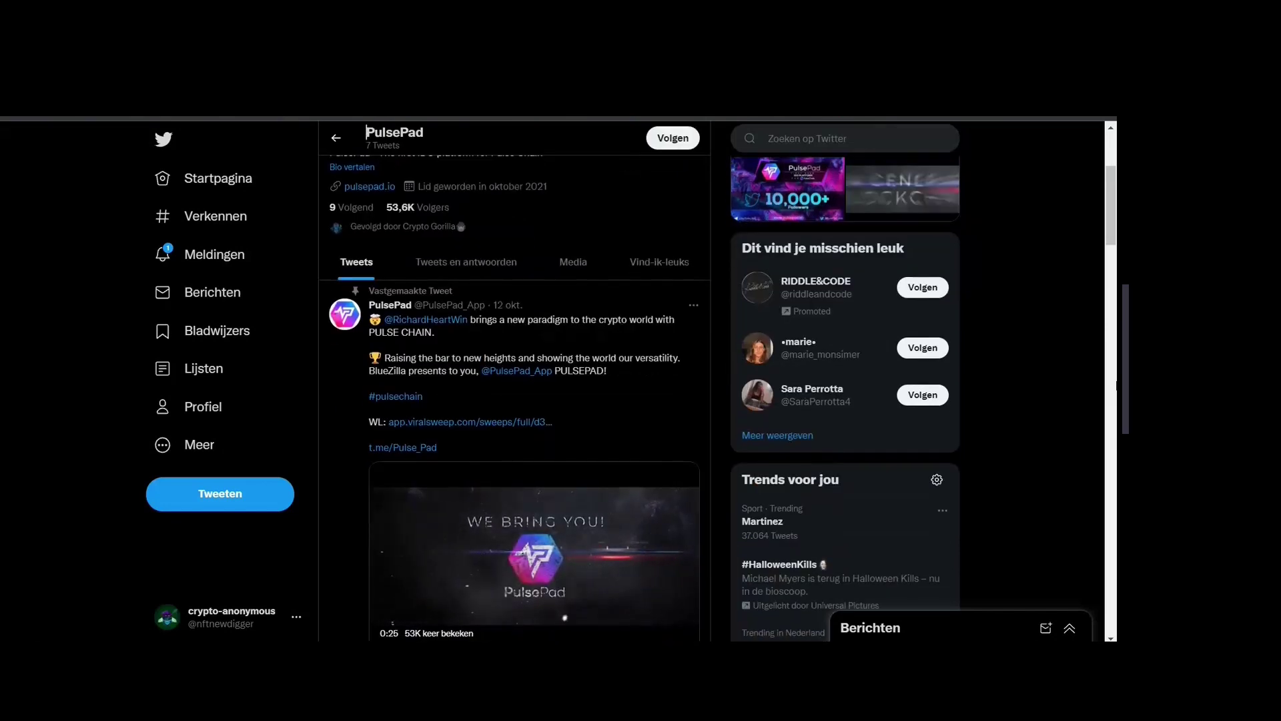
scroll(515, 400, down, 1)
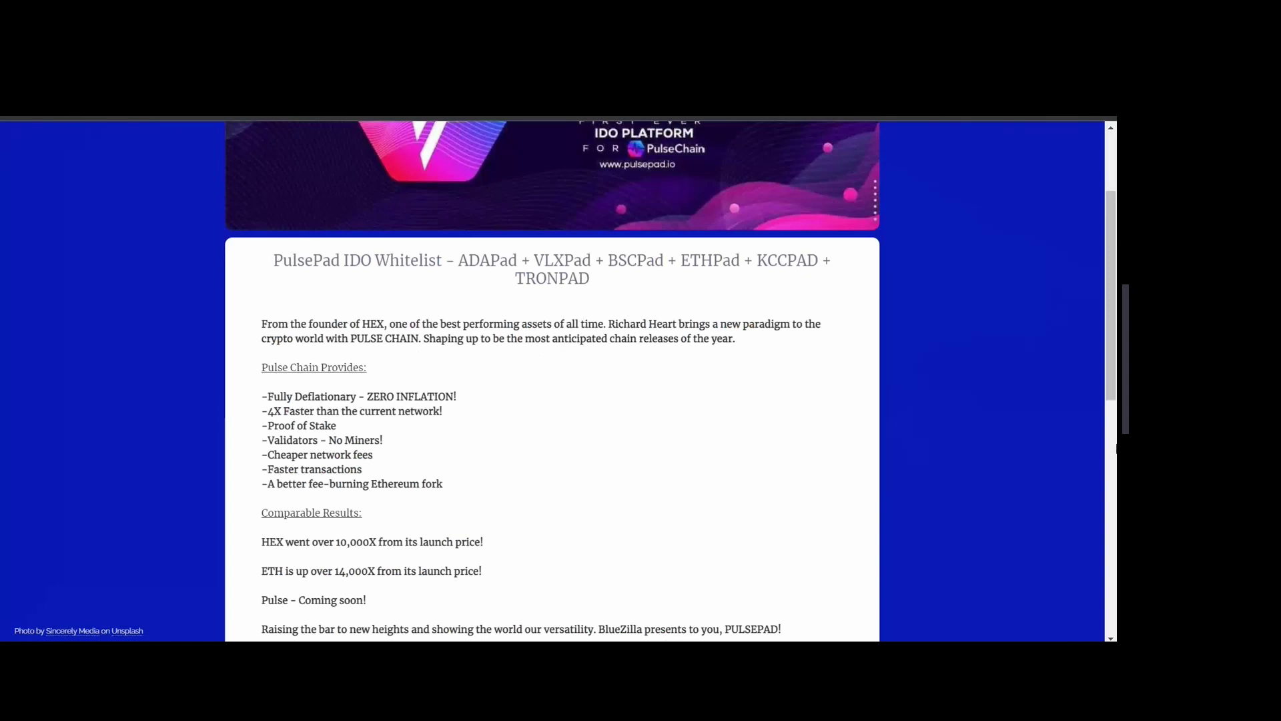
scroll(552, 380, down, 2)
scroll(552, 381, down, 3)
scroll(551, 381, up, 1)
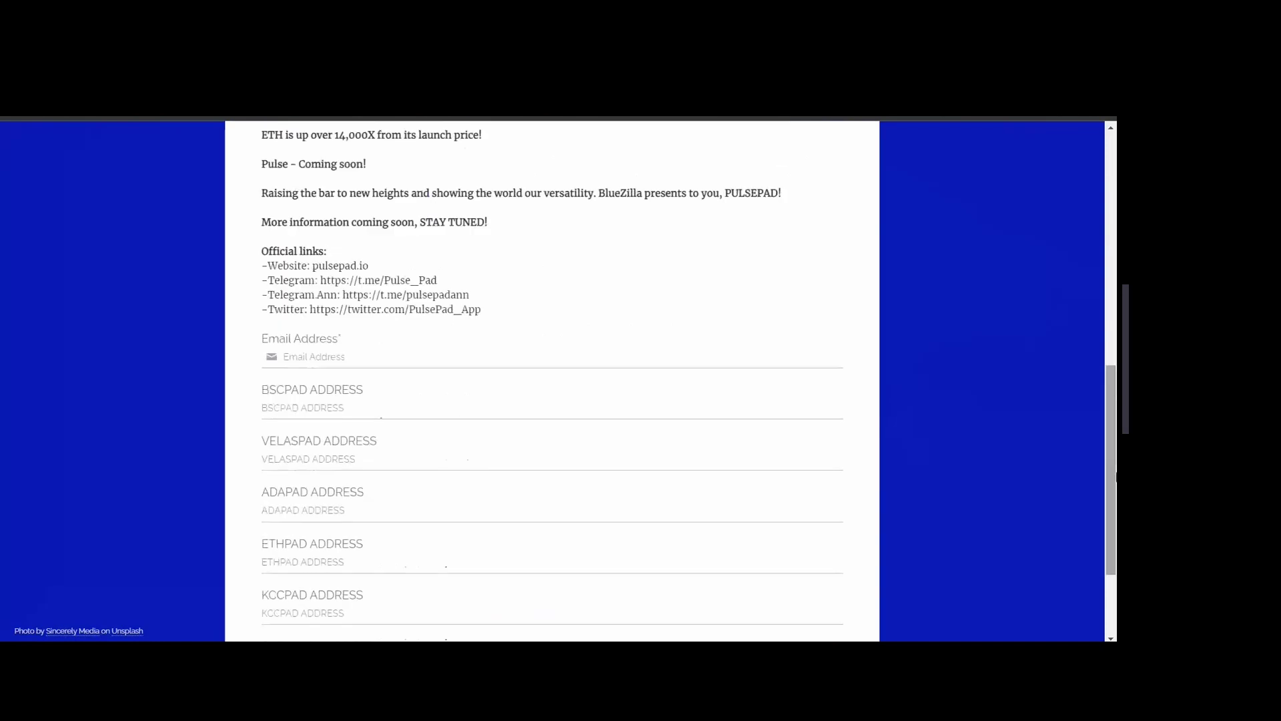
scroll(552, 380, up, 1)
scroll(552, 380, up, 5)
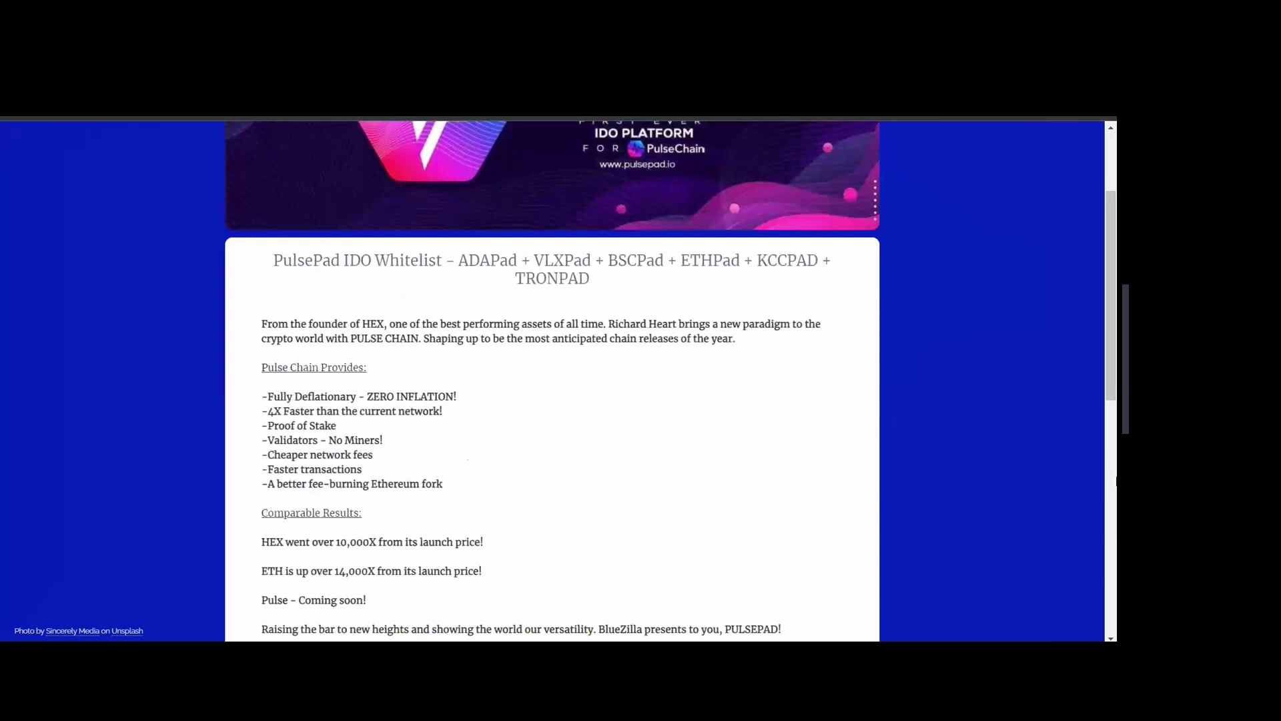
scroll(552, 380, down, 5)
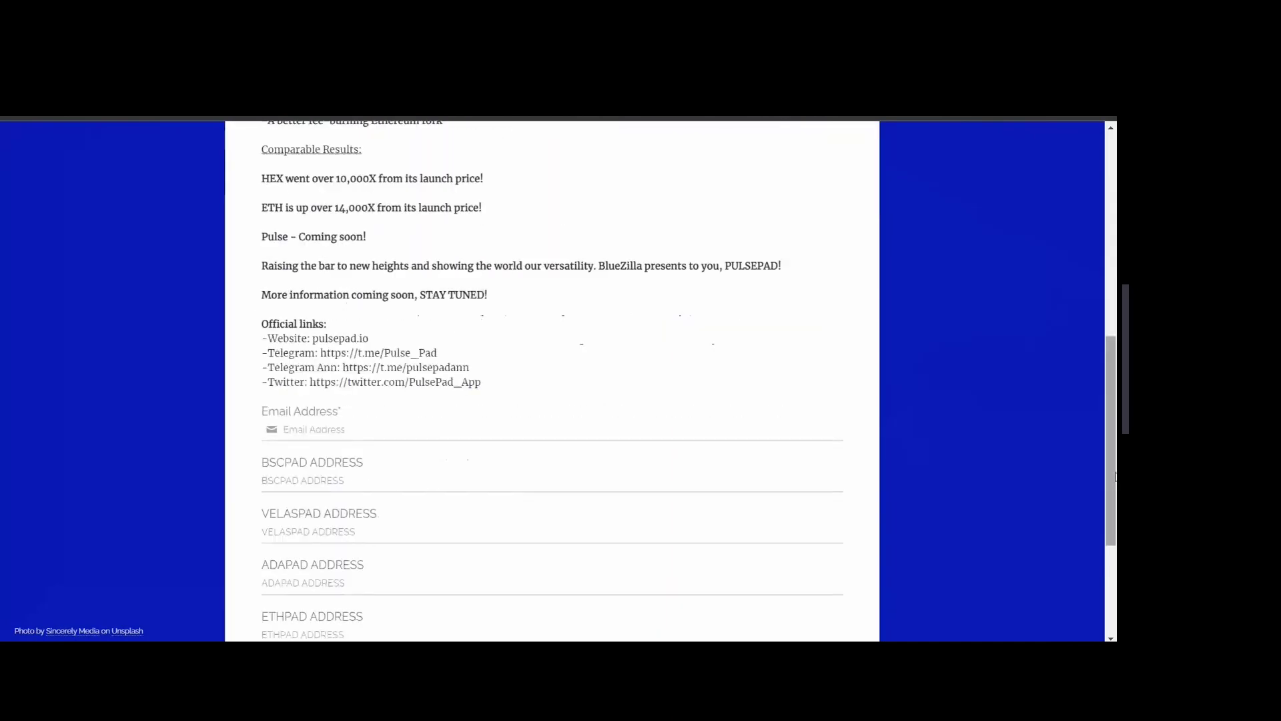
scroll(552, 381, down, 3)
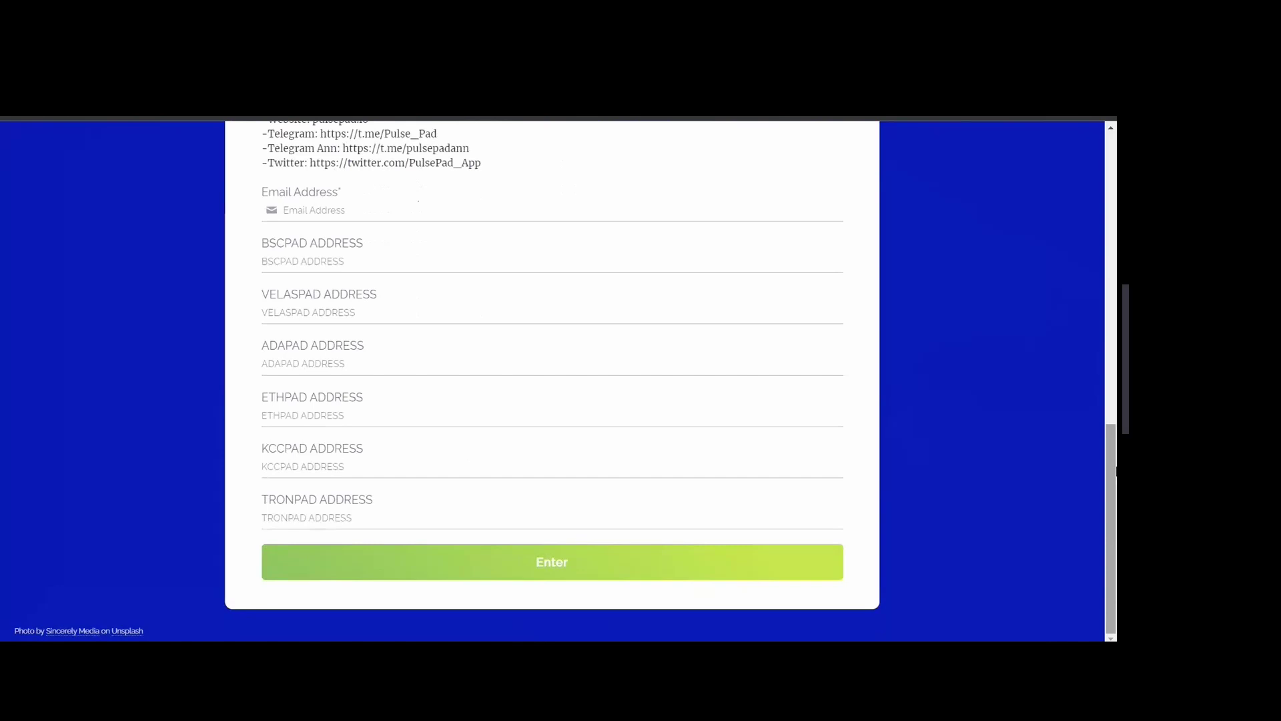
scroll(552, 380, up, 9)
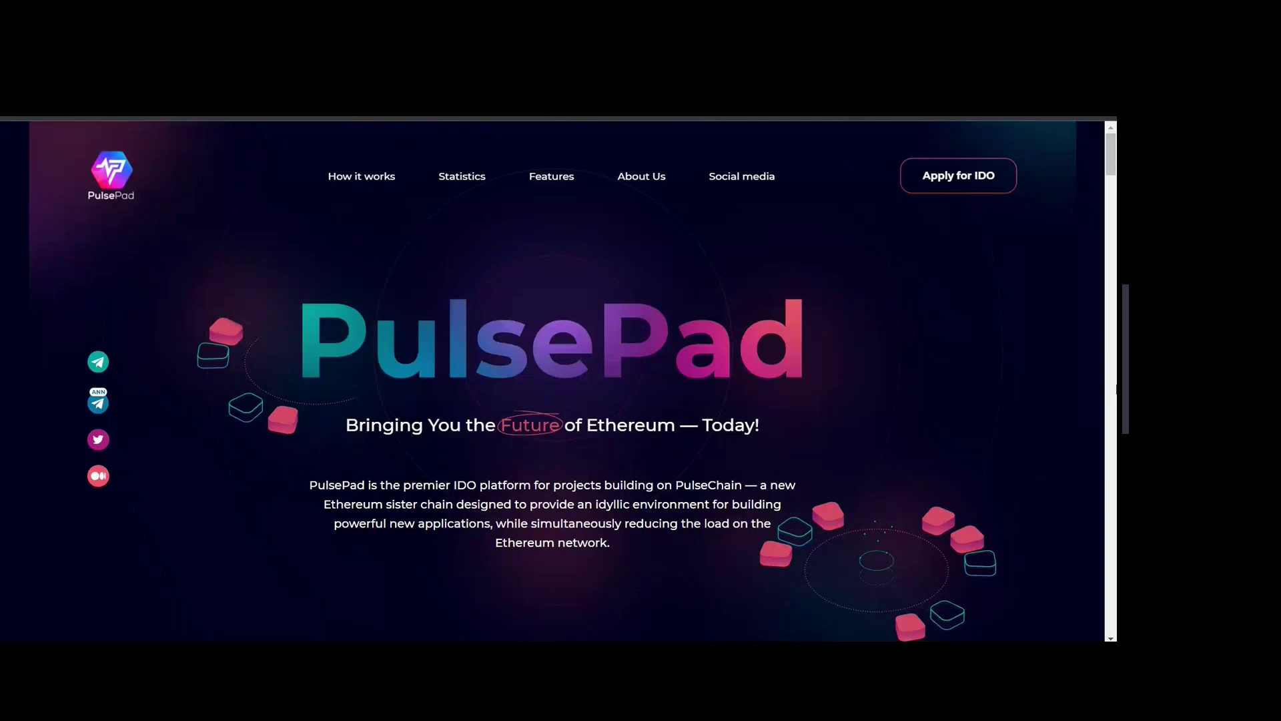
scroll(552, 400, down, 1)
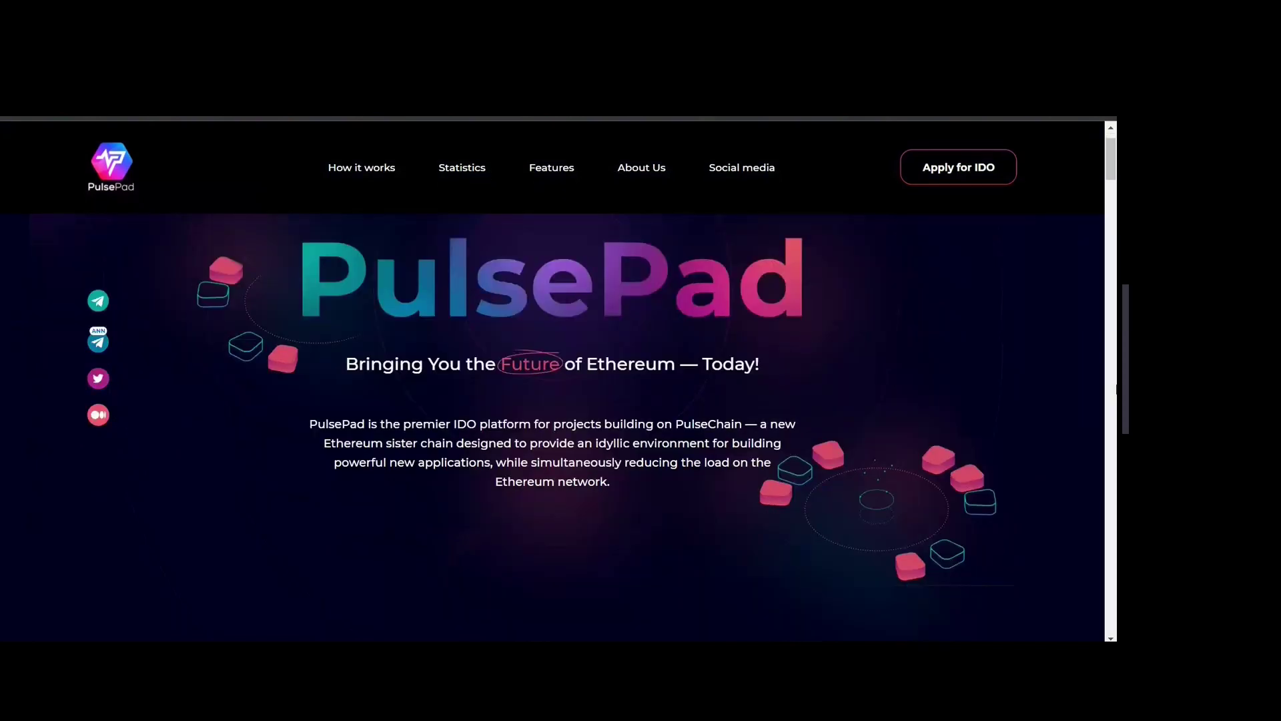
scroll(553, 401, down, 5)
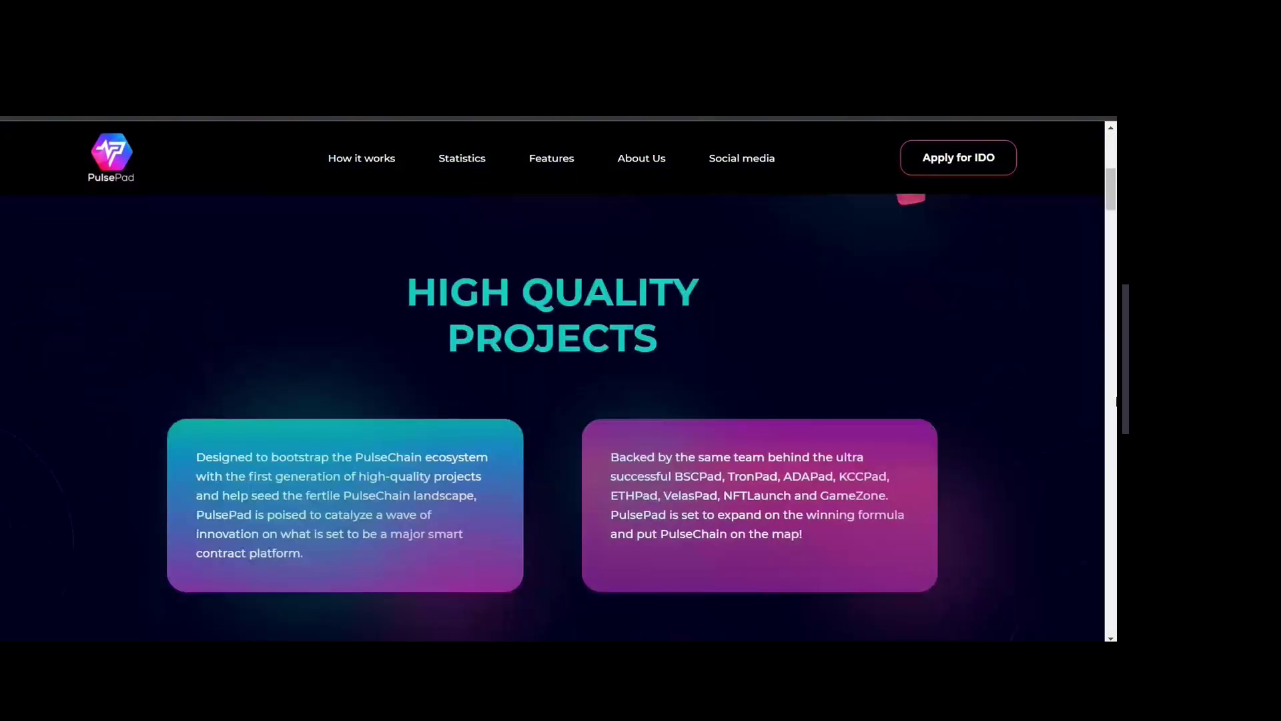
scroll(553, 401, down, 1)
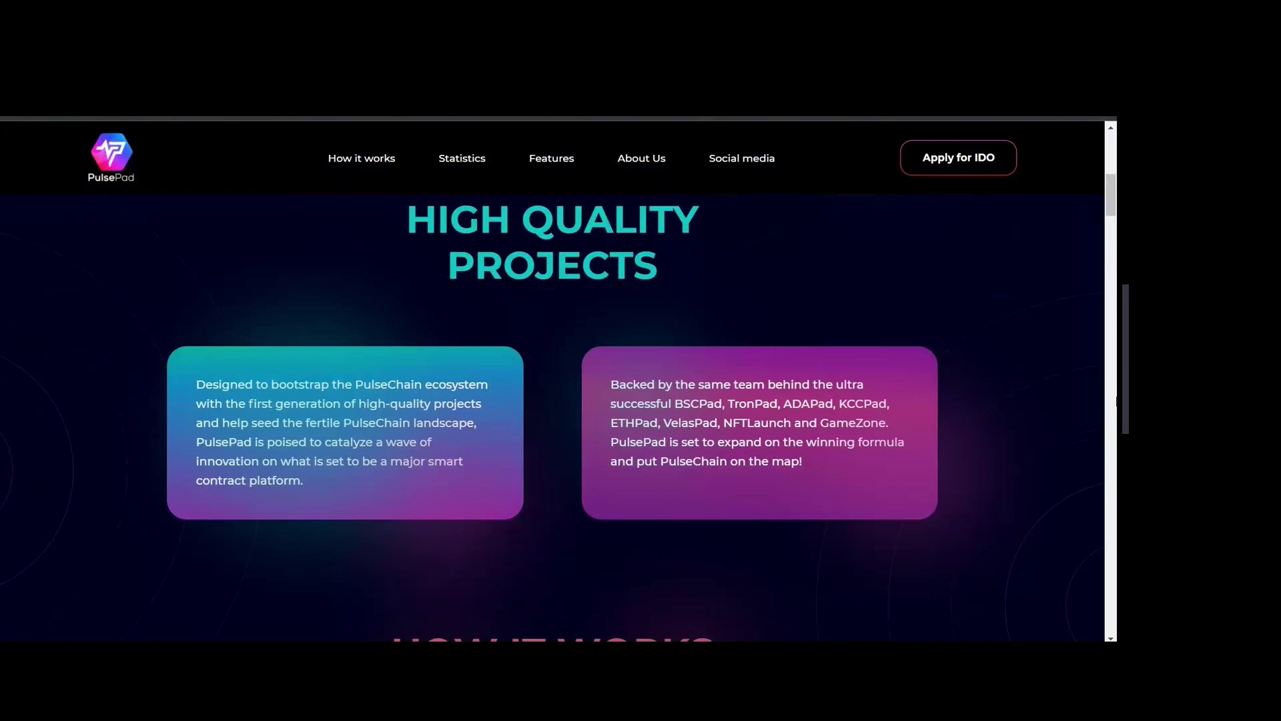
scroll(640, 421, down, 1)
scroll(553, 400, down, 1)
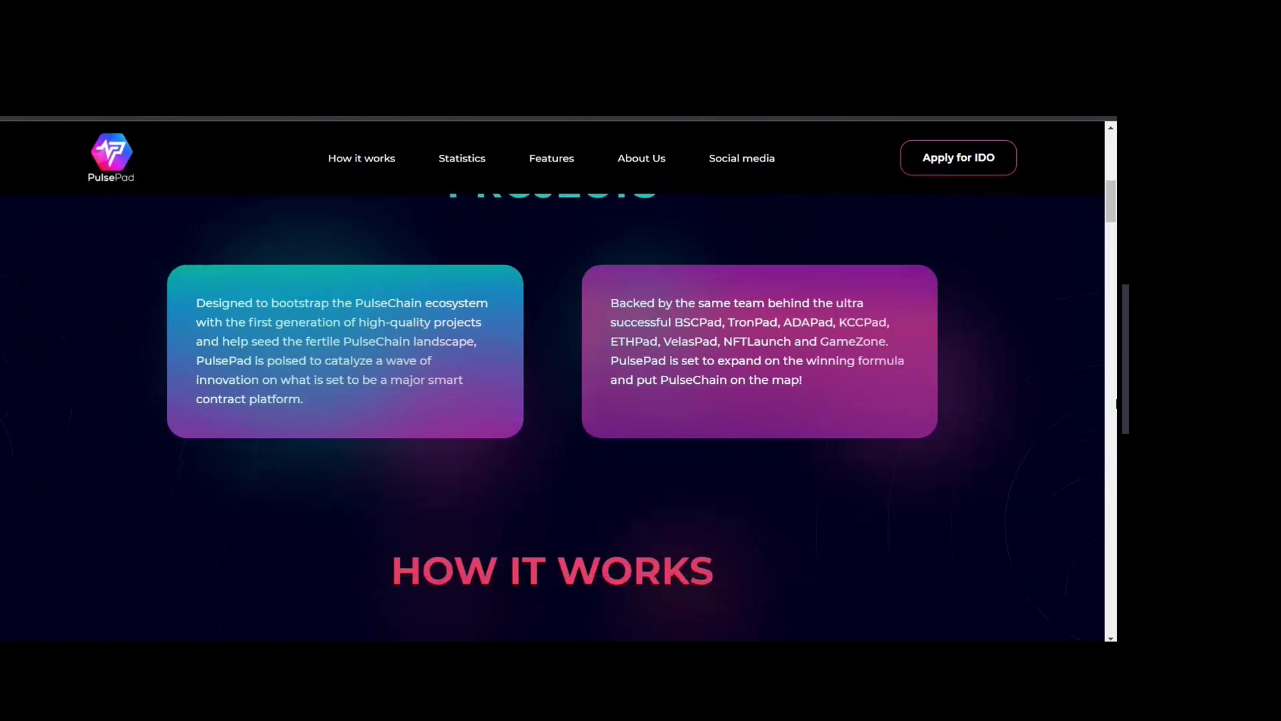
scroll(553, 401, down, 3)
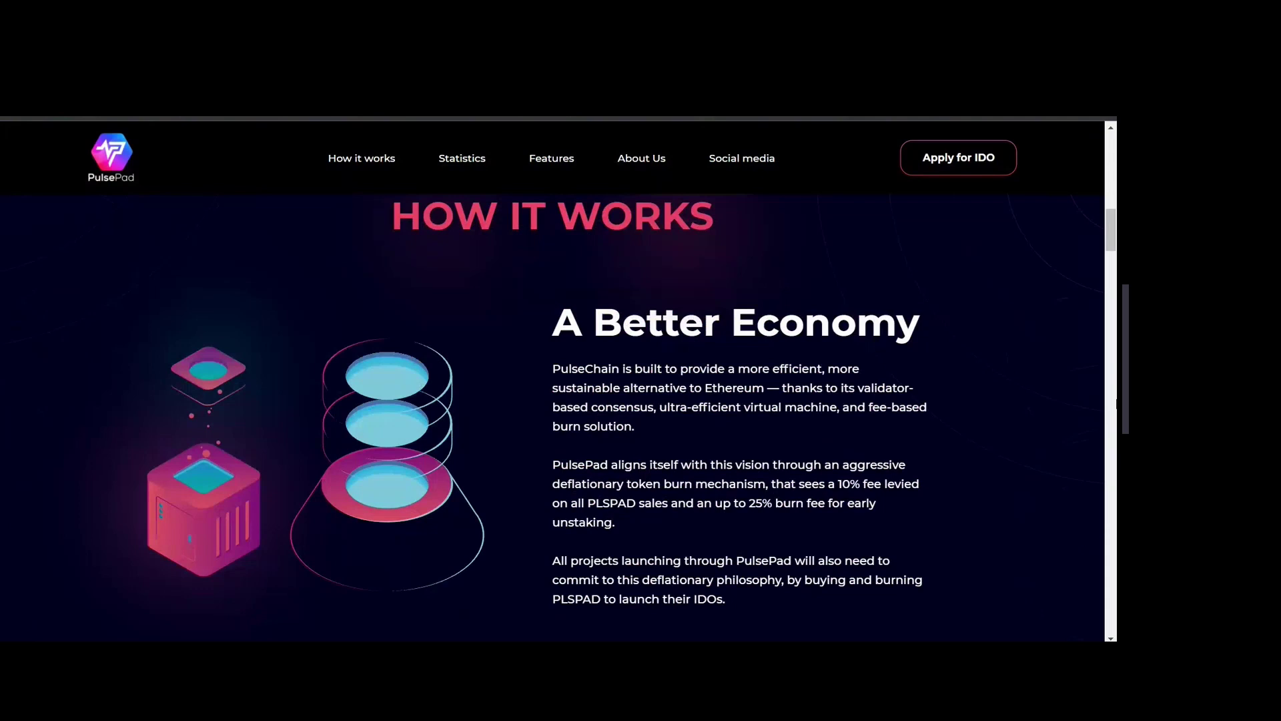
scroll(553, 400, down, 2)
scroll(552, 400, up, 1)
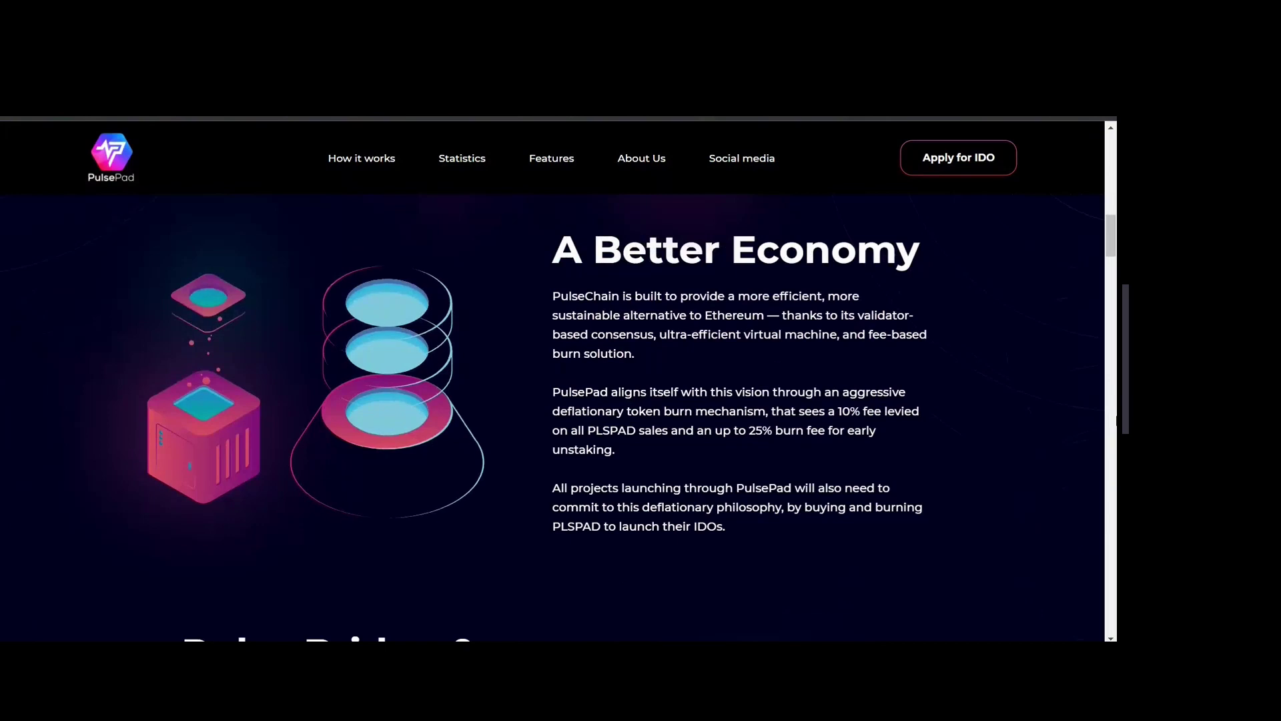
scroll(641, 400, down, 1)
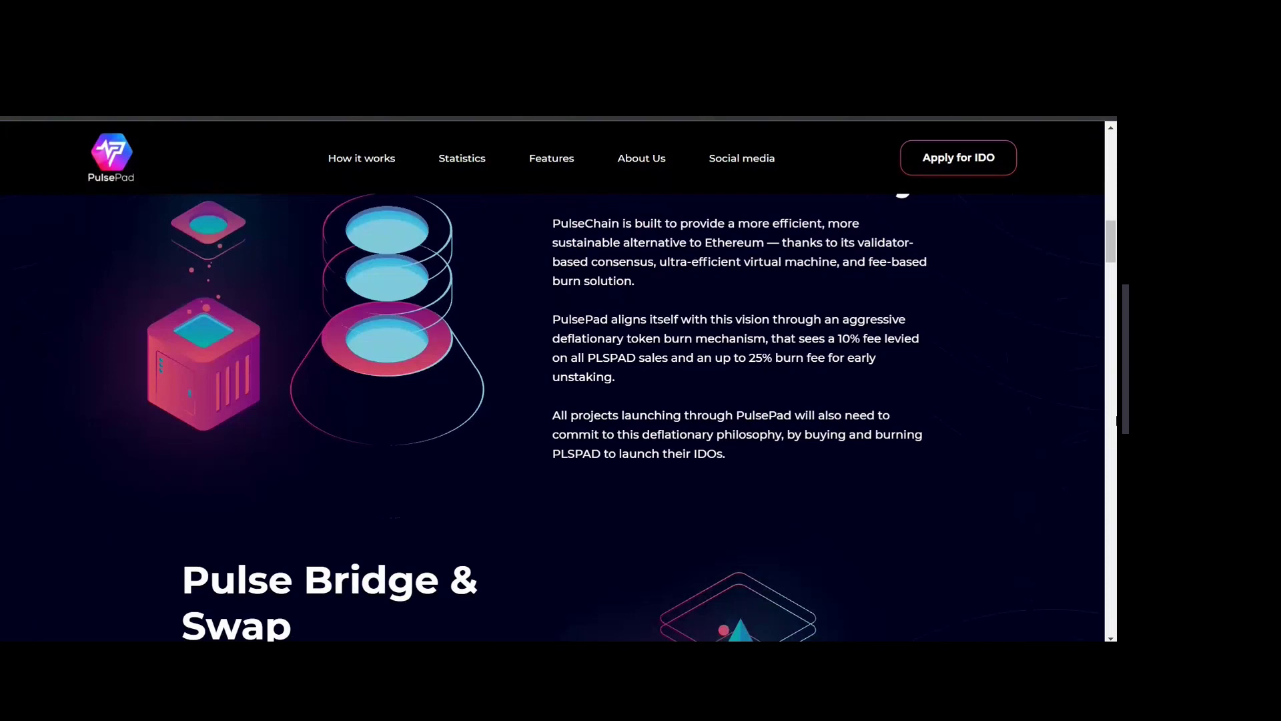
scroll(641, 401, up, 1)
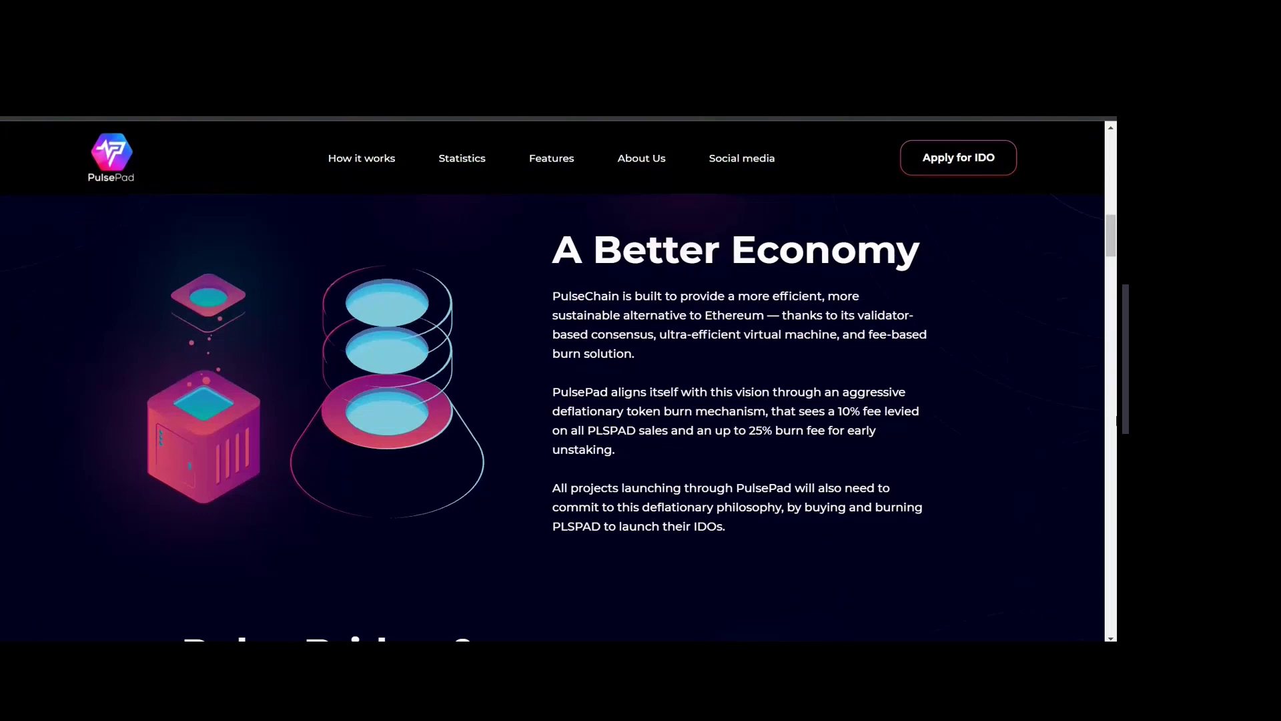
scroll(553, 381, down, 4)
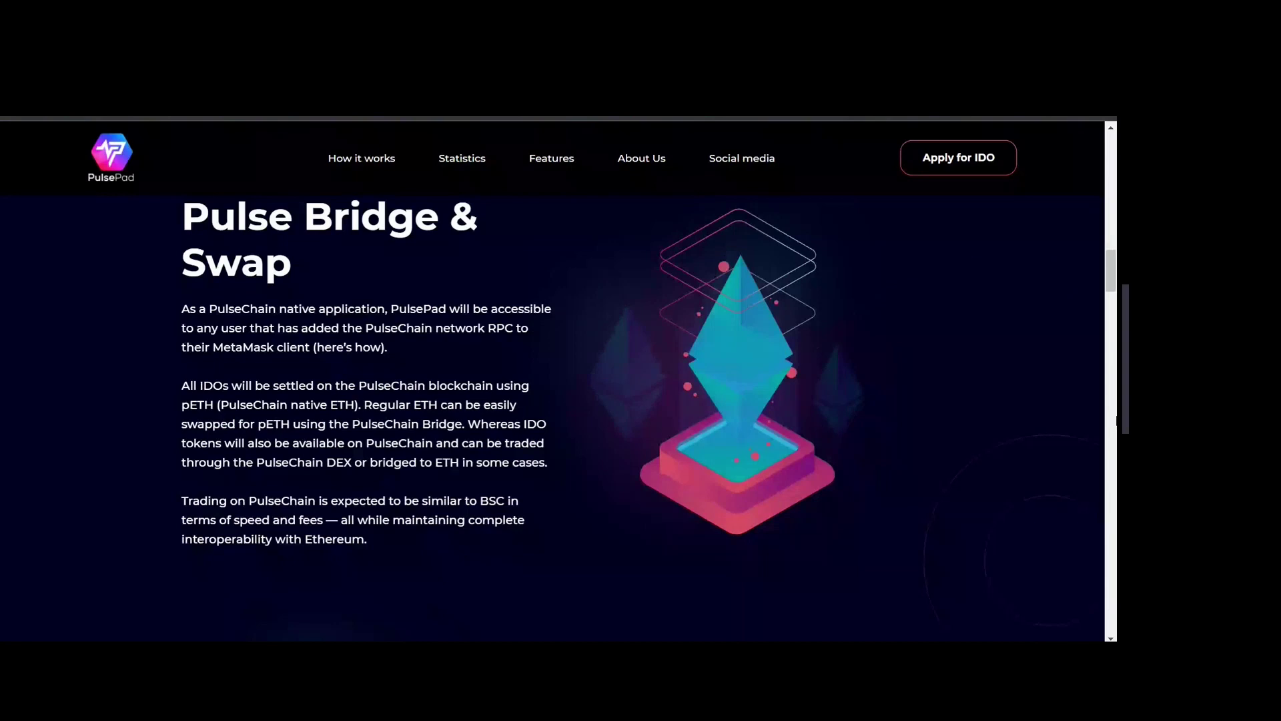
scroll(640, 401, down, 5)
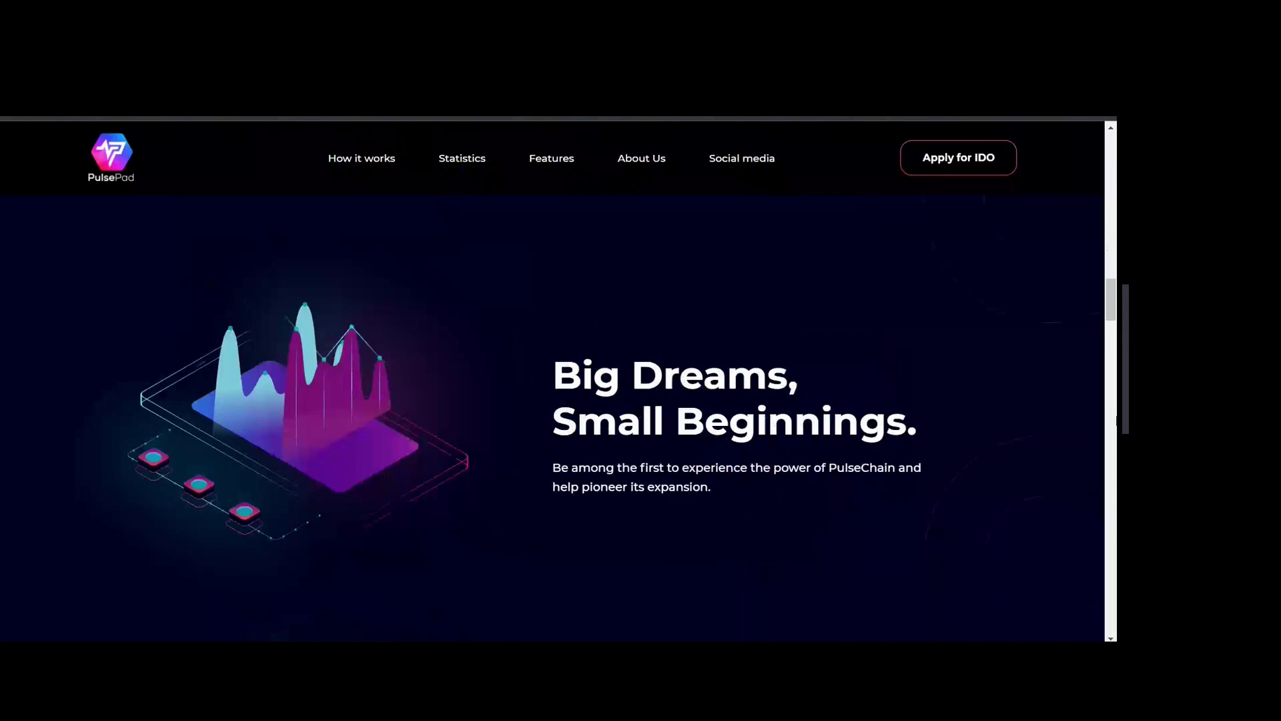
scroll(640, 400, up, 5)
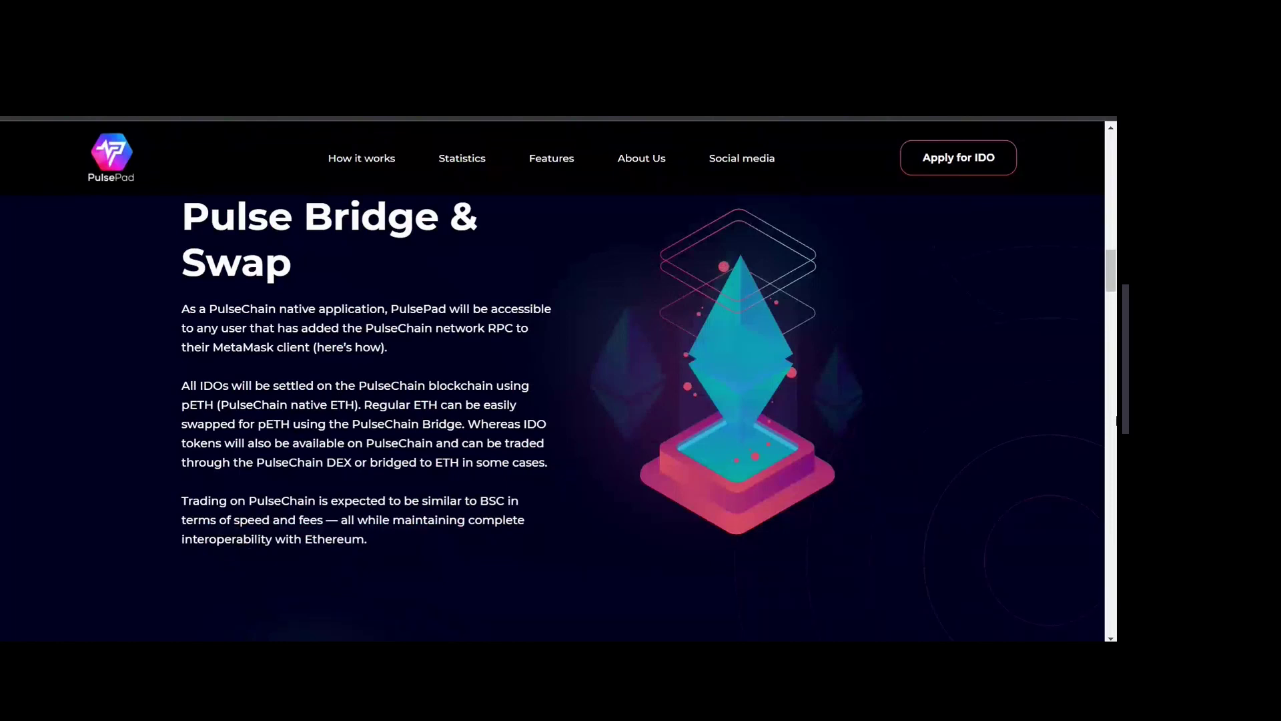
scroll(612, 417, down, 5)
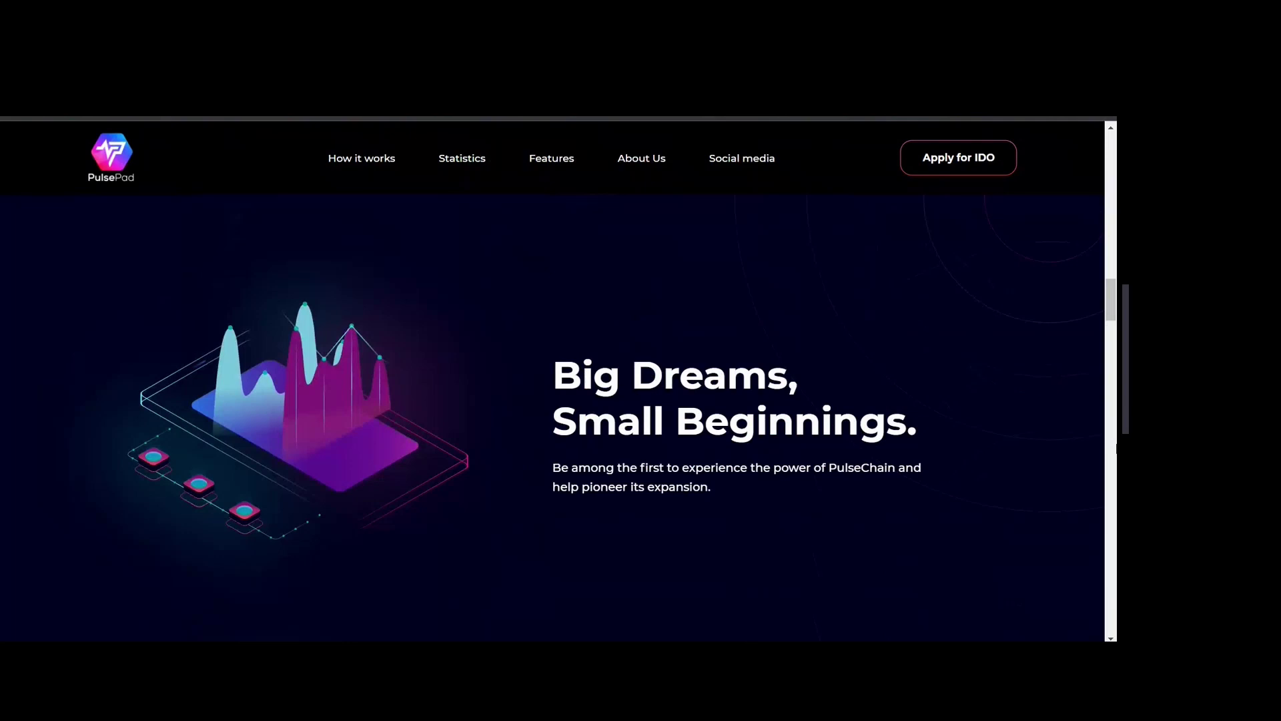
scroll(553, 418, down, 5)
scroll(553, 418, down, 2)
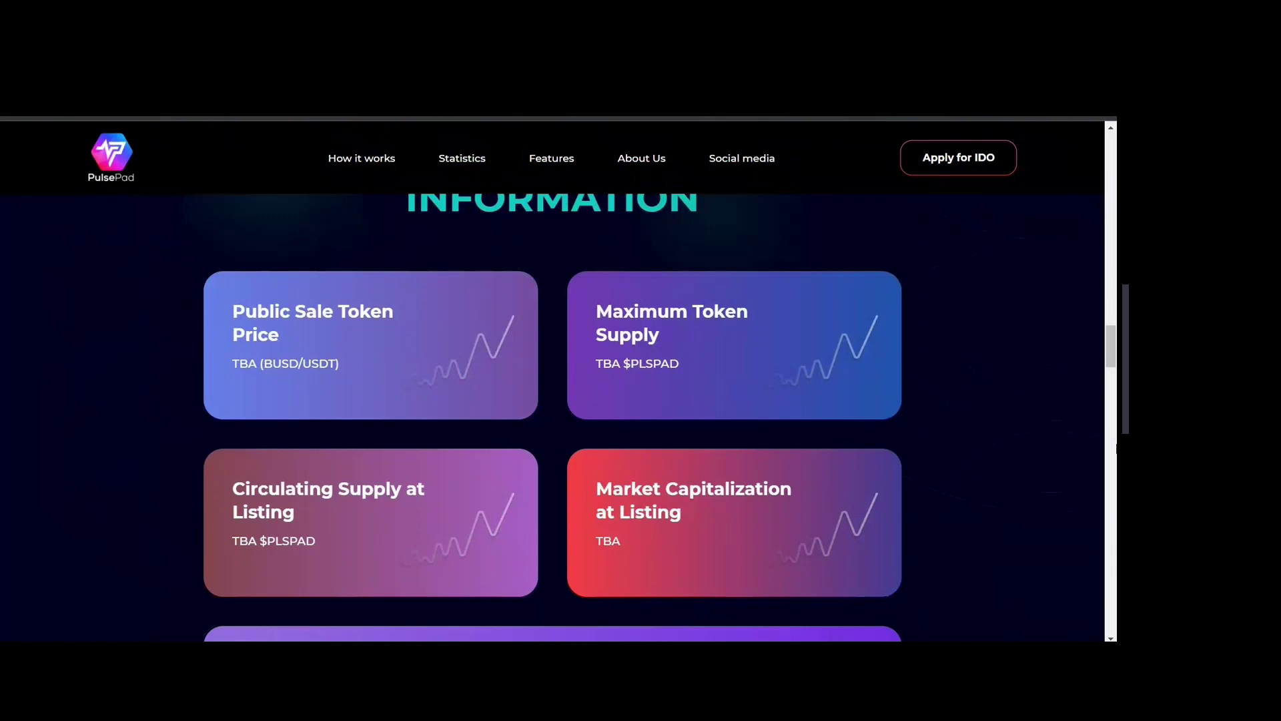
scroll(553, 401, down, 2)
scroll(552, 401, down, 1)
scroll(554, 400, down, 4)
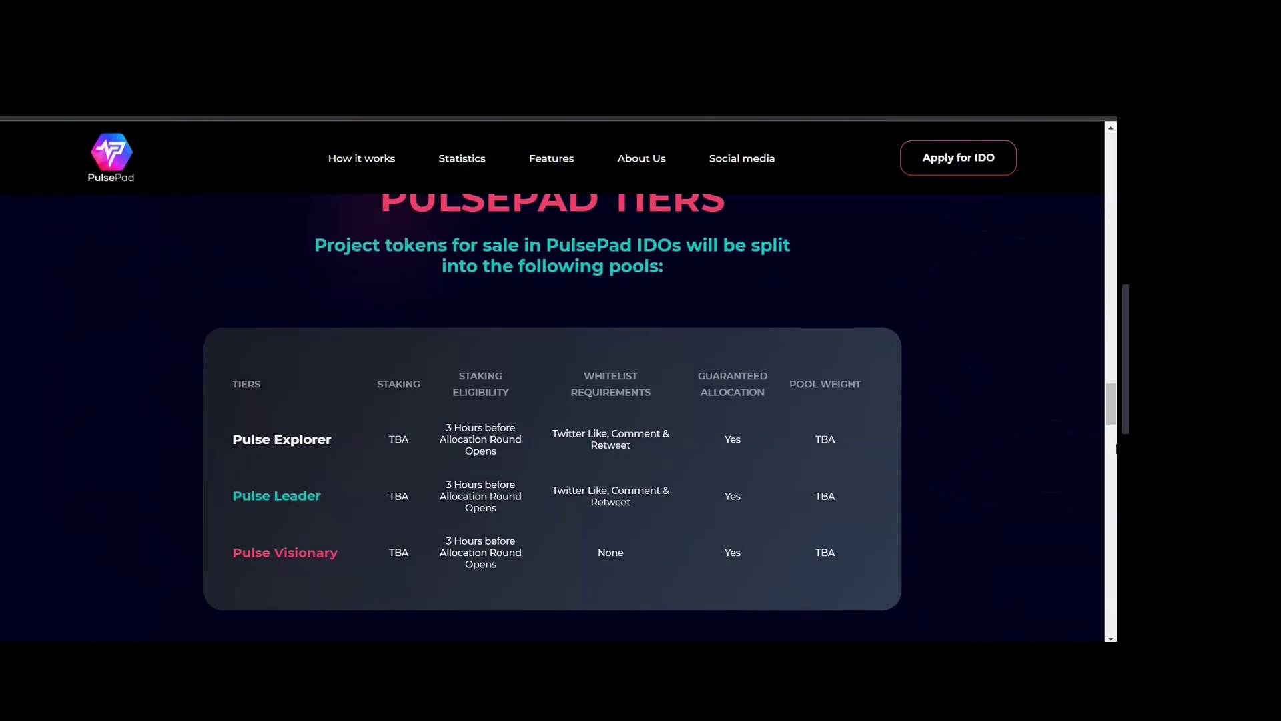
scroll(553, 401, down, 5)
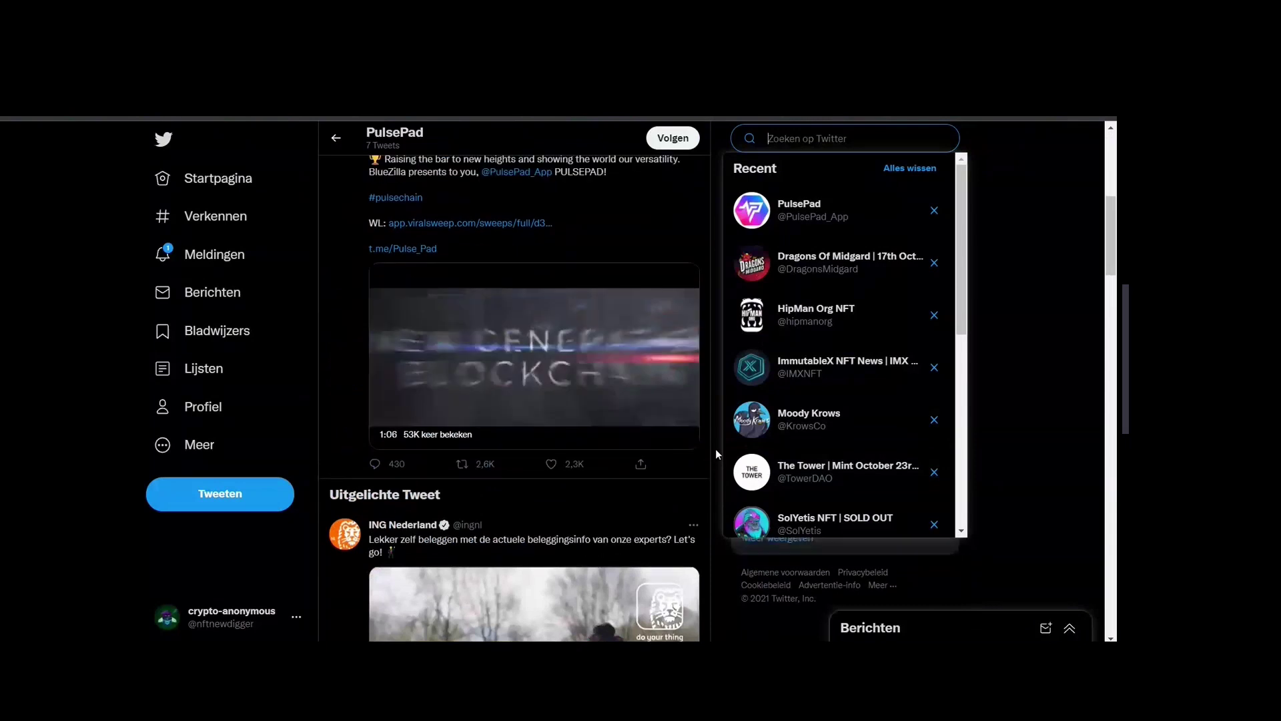
scroll(715, 449, down, 1)
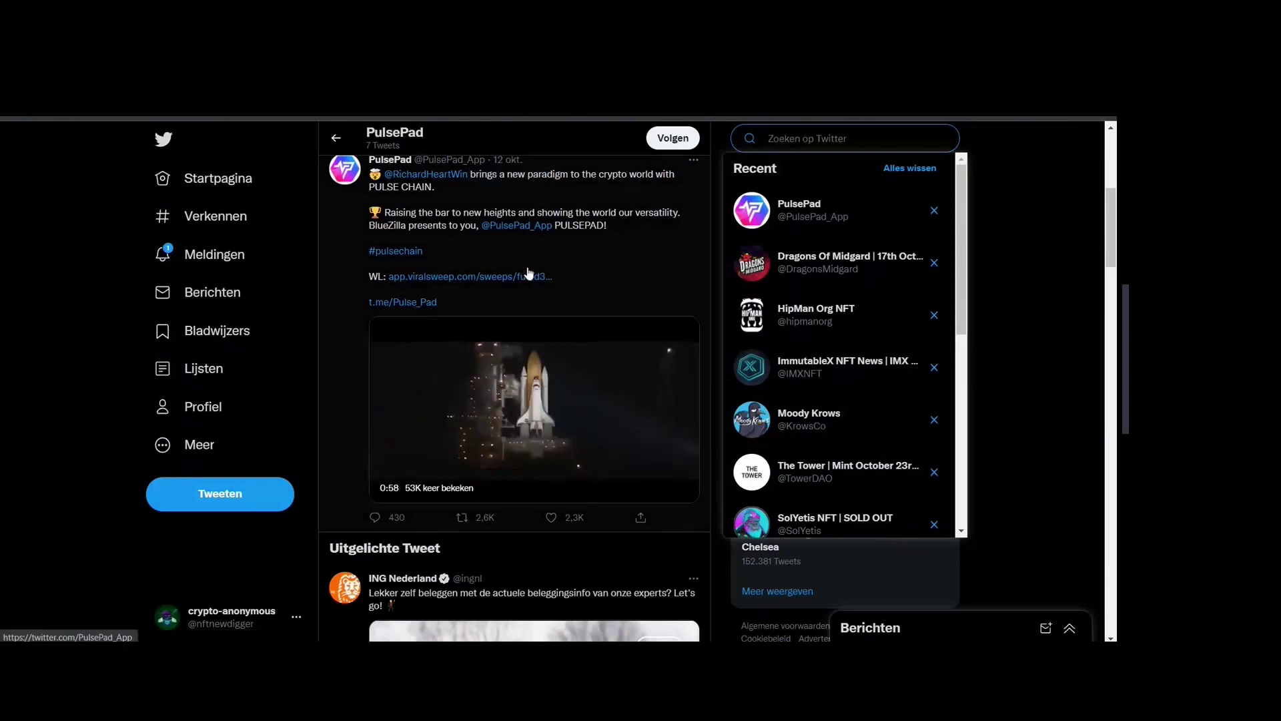
scroll(541, 253, up, 1)
scroll(716, 395, down, 1)
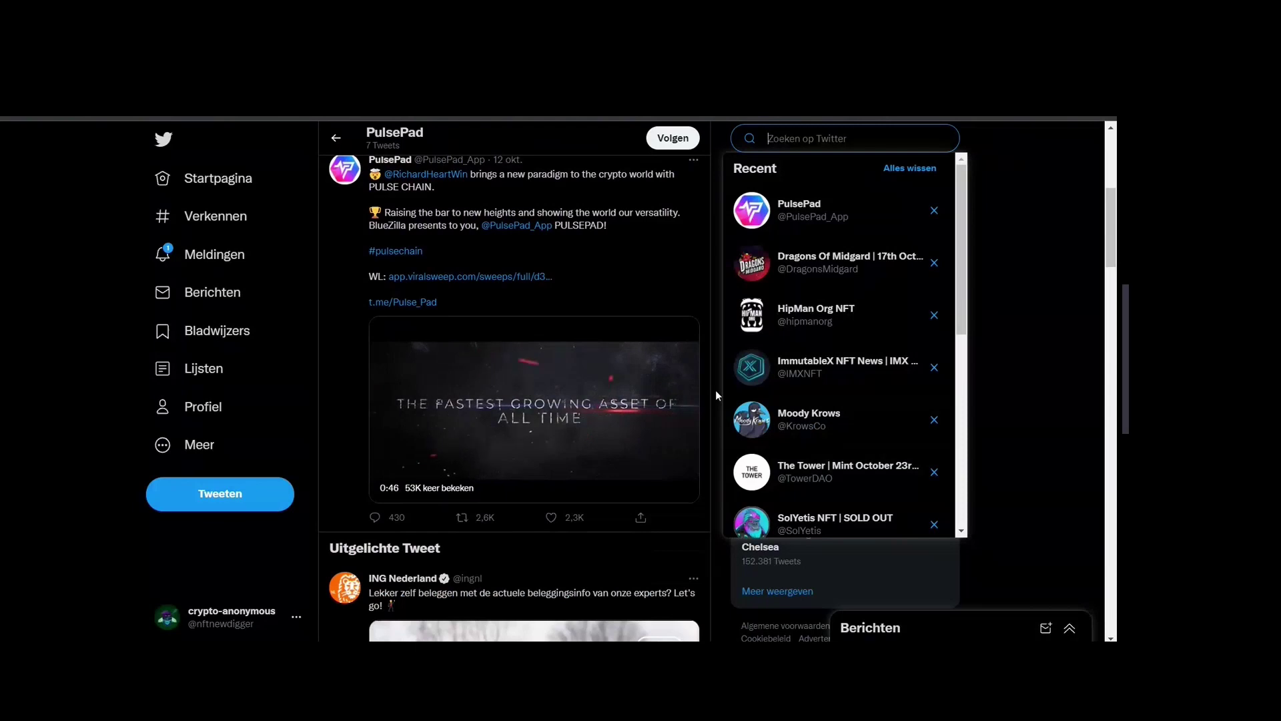
click(715, 389)
scroll(716, 389, up, 2)
scroll(800, 317, down, 2)
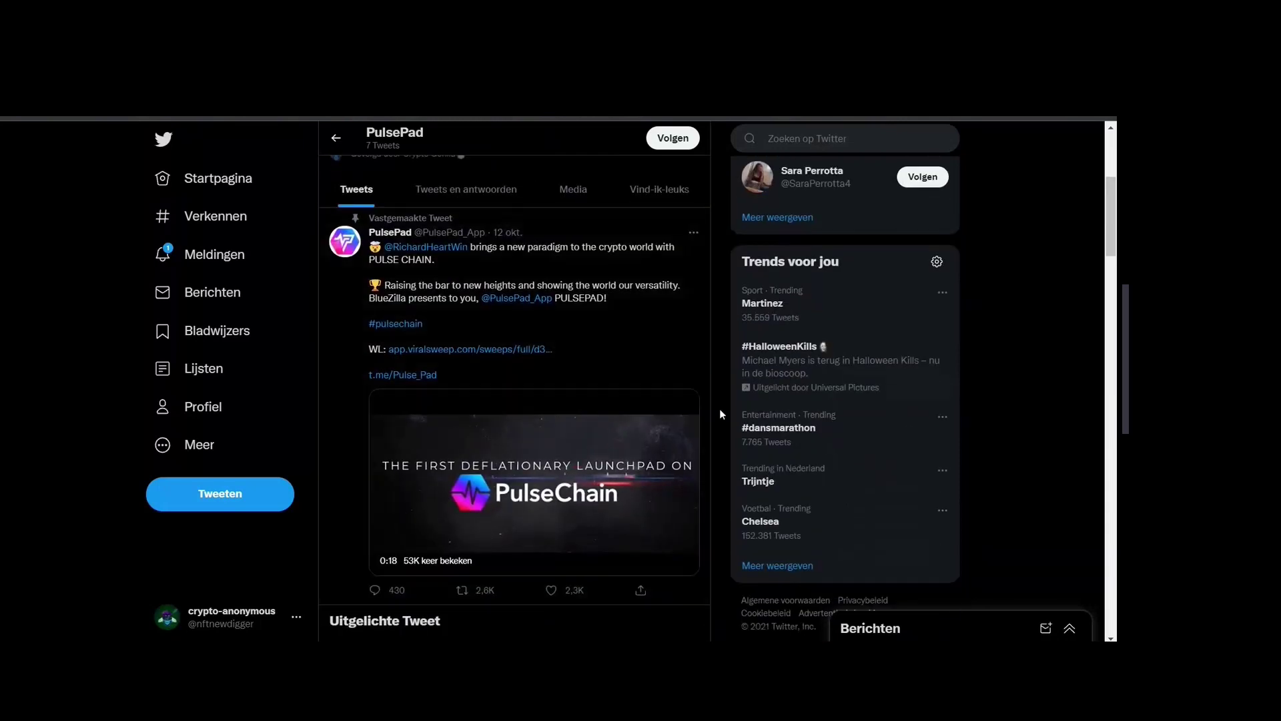
scroll(720, 414, up, 1)
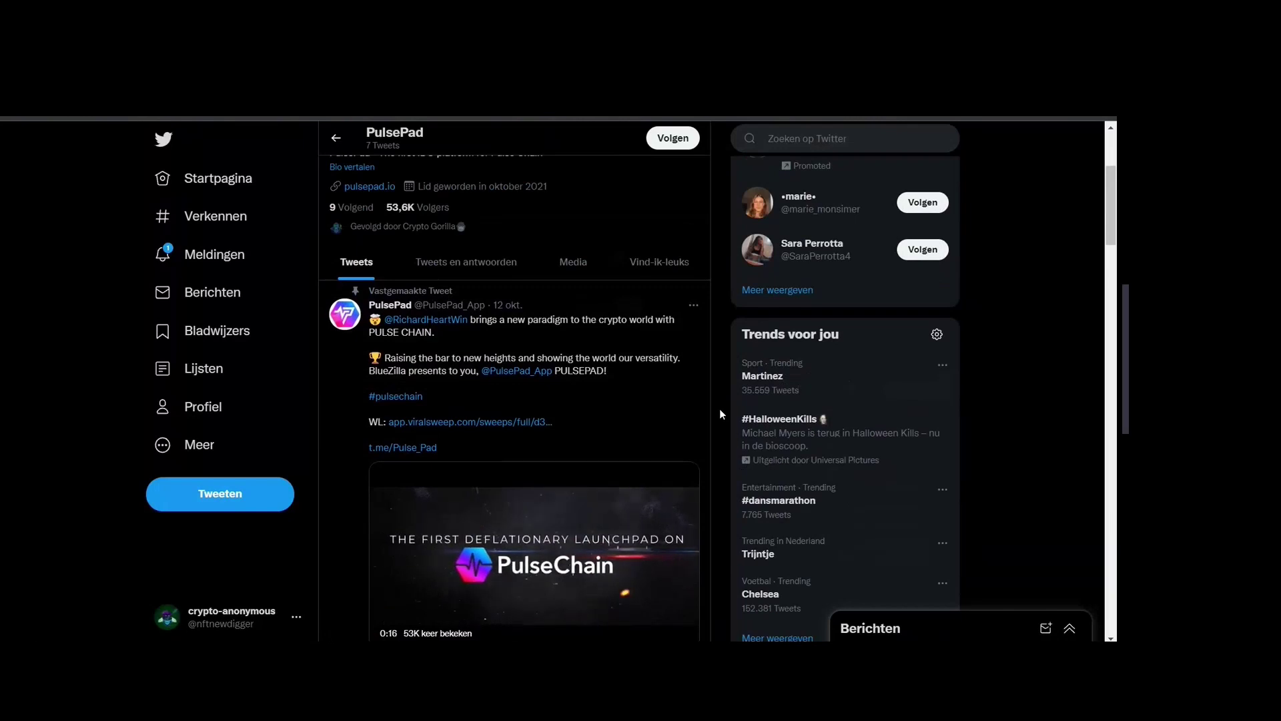